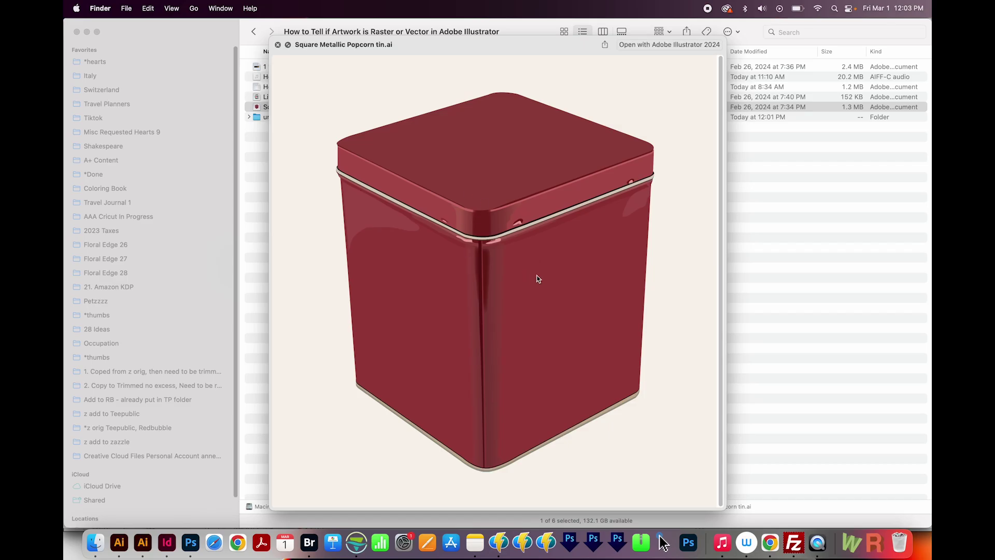
Close the Quick Look preview of Square Metallic Popcorn tin.ai.
key("space")
Open Square Metallic Popcorn tin.ai, check it in Outline mode, and zoom in on the tin.
double_click(275, 106)
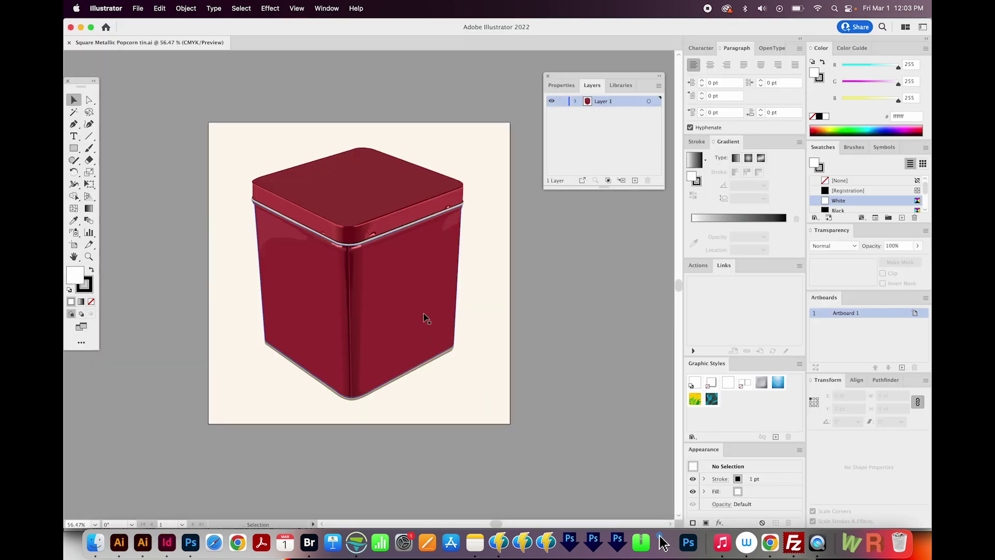
key("super+y")
key("z")
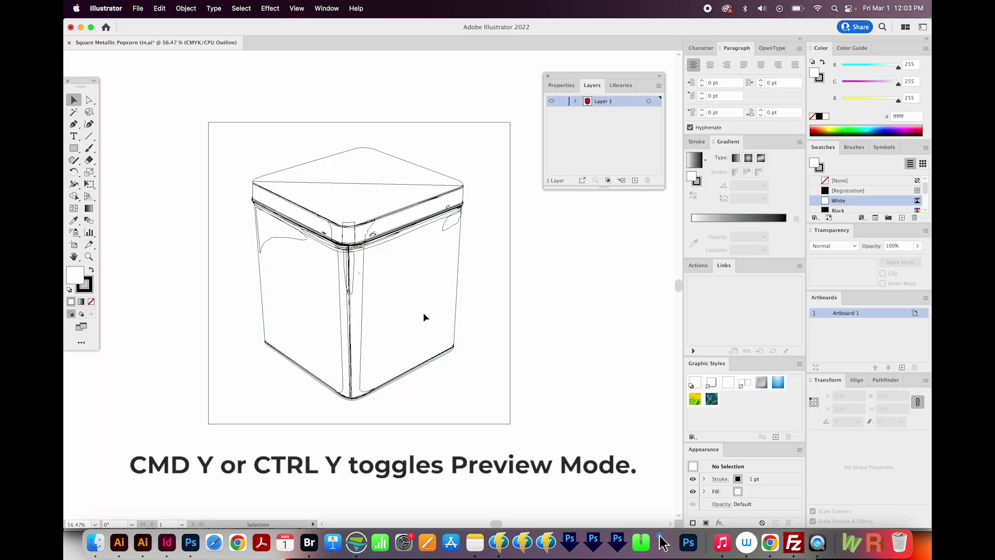
left_click(423, 312)
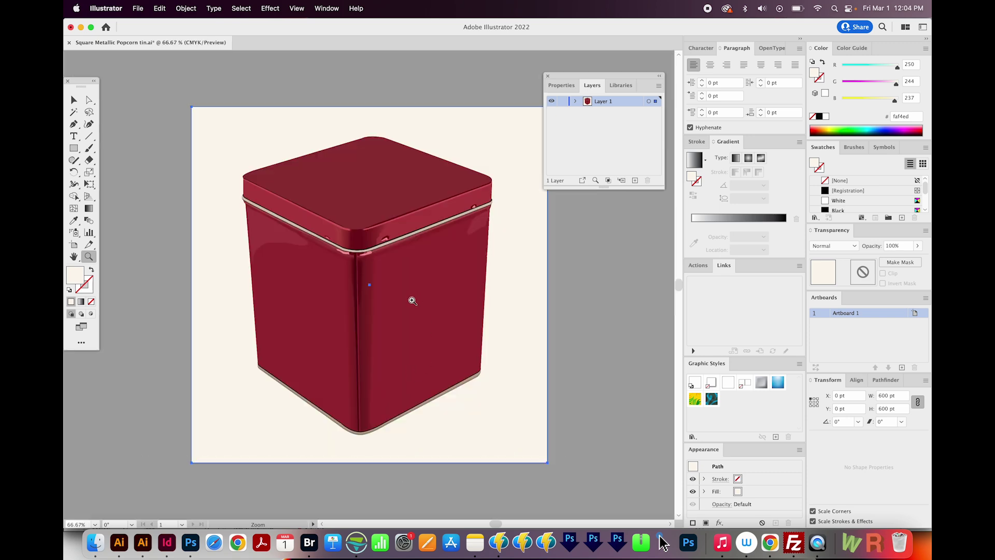
Preview Live Love Teach.ai in Finder, open it in Illustrator, and view it in Outline mode.
key("super+Tab")
left_click(319, 98)
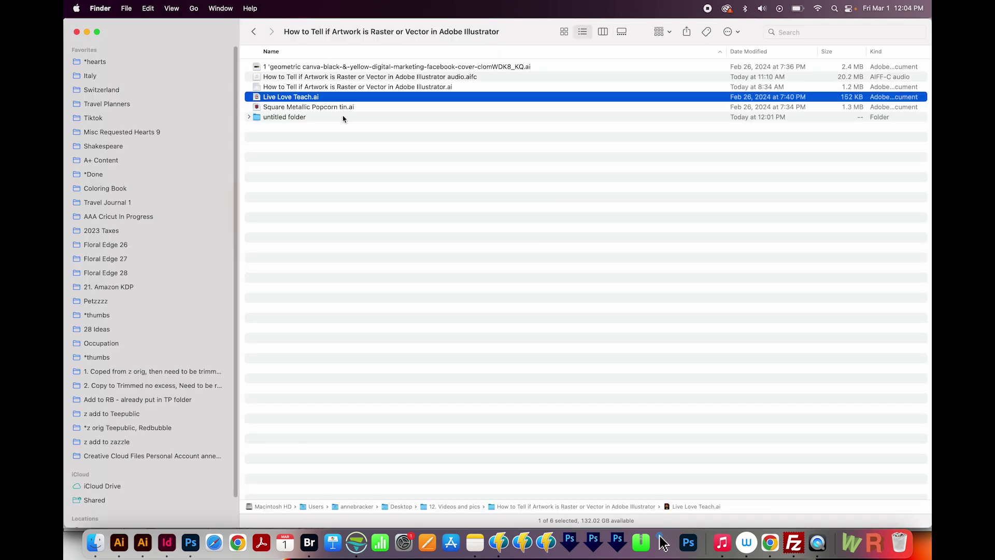
key("space")
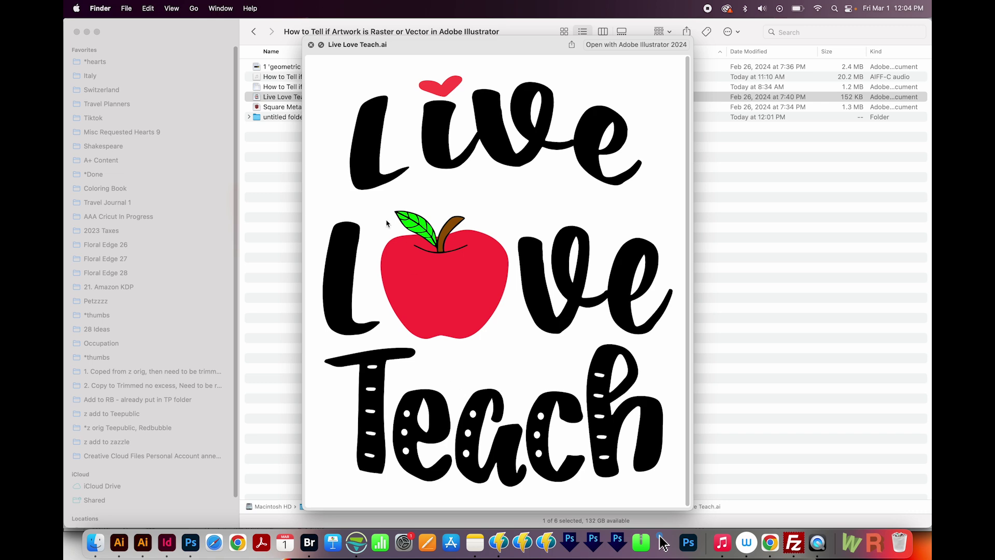
key("space")
double_click(265, 97)
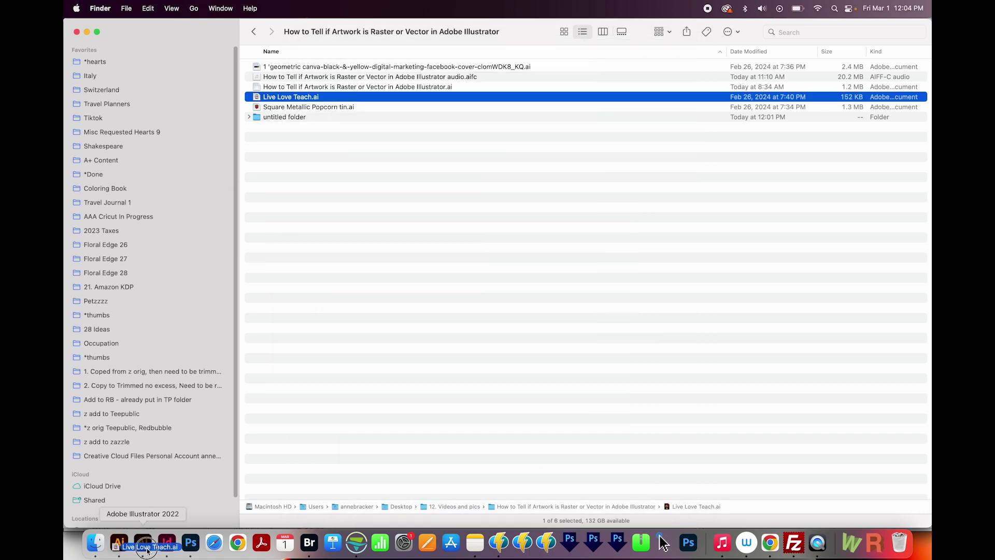
key("super+y")
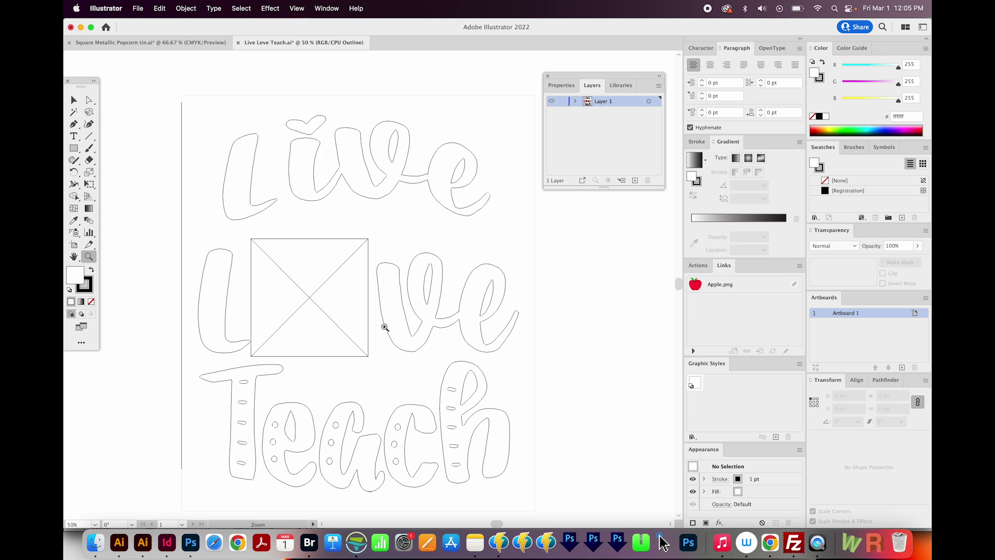
Return Live Love Teach to Preview mode and select the apple image with the Selection tool.
key("super+y")
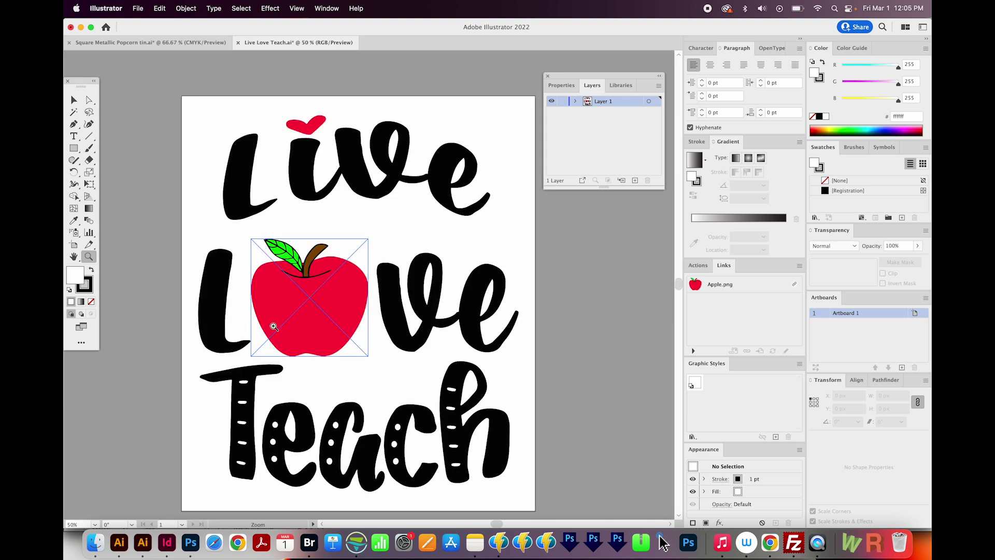
key("z")
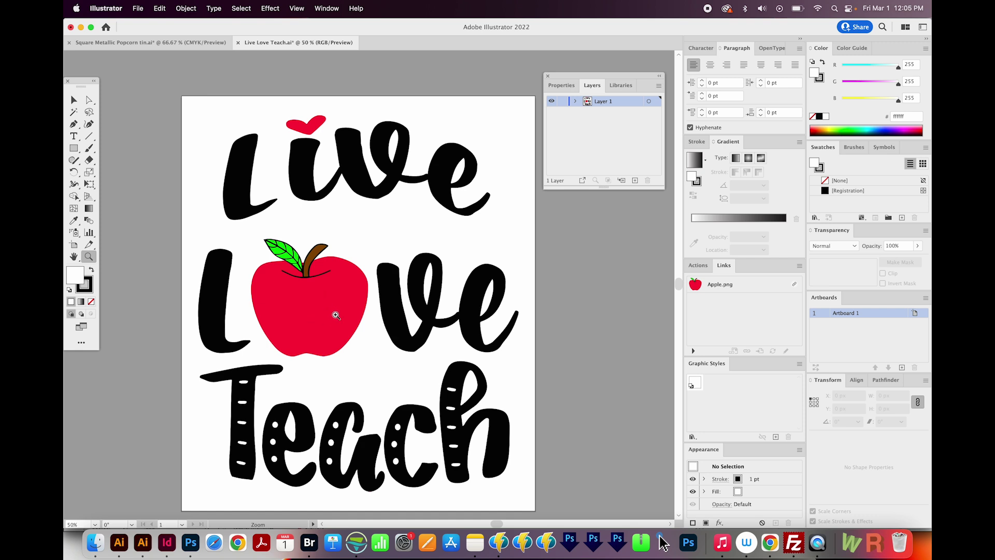
key("v")
left_click(335, 314)
left_click(705, 283)
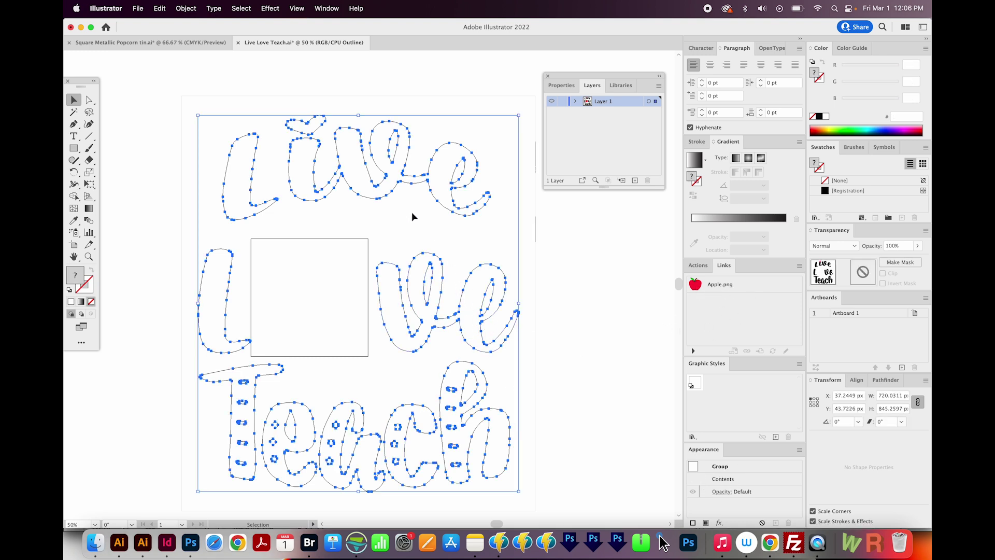
Deselect everything, compare Outline and Preview views, and bring up the Window panel list.
key("super+y")
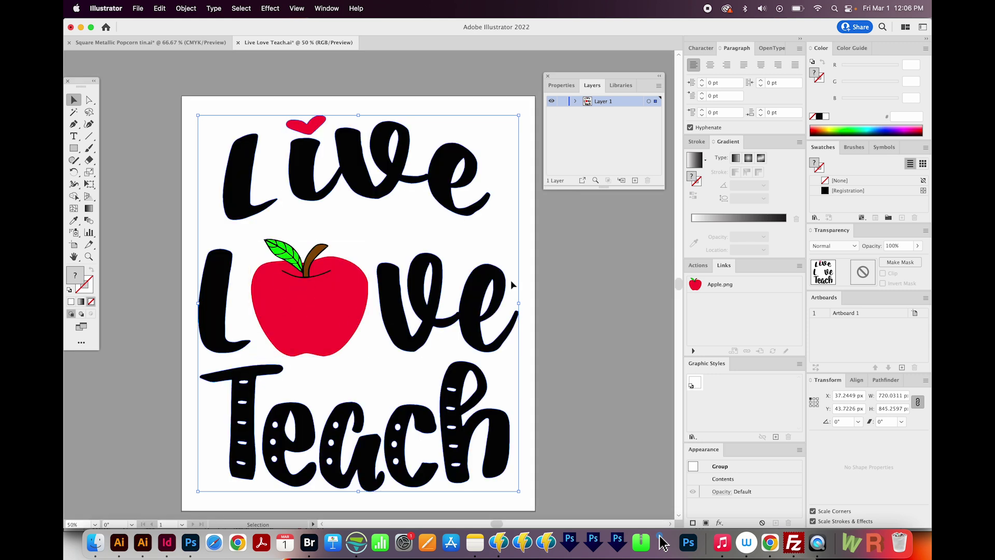
left_click(434, 300)
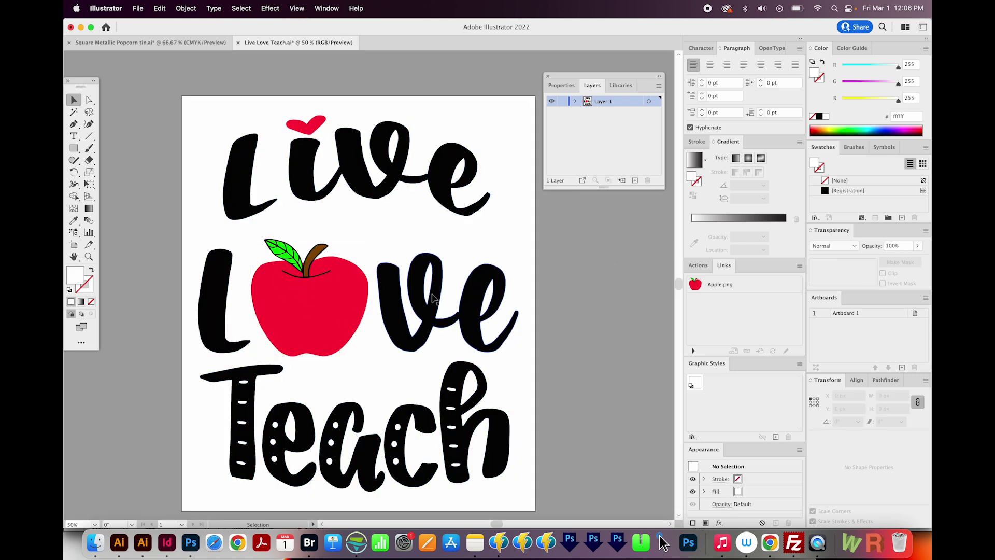
key("super+y")
key("super+y")
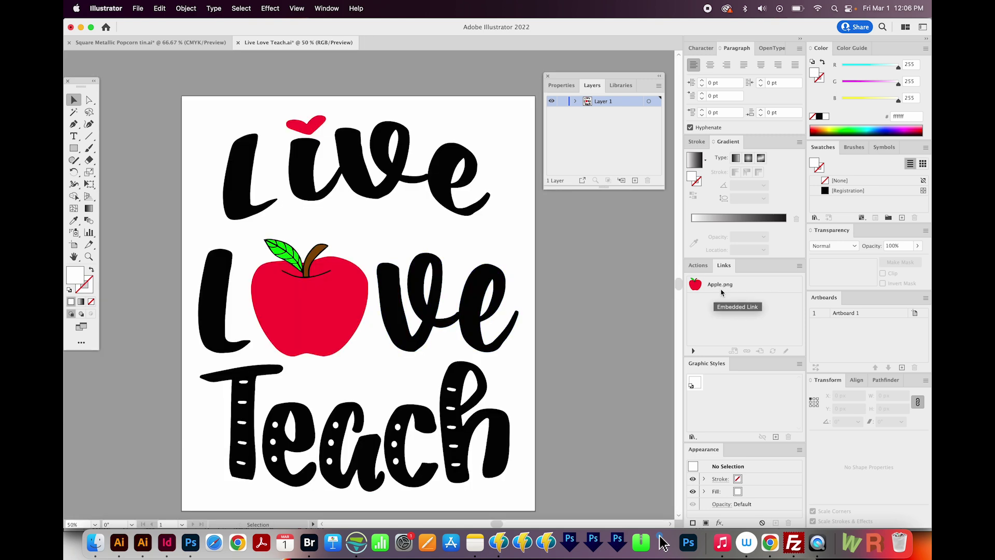
left_click(327, 8)
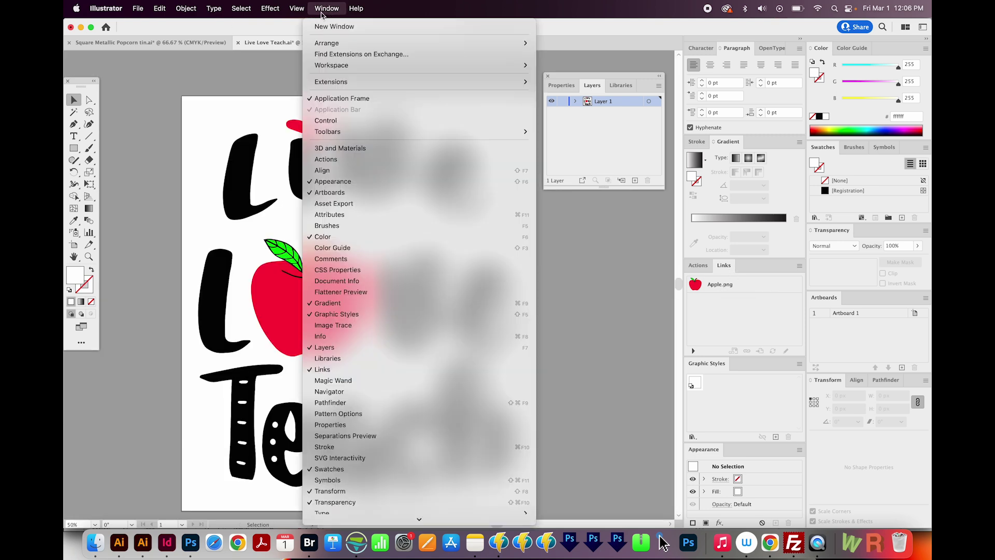